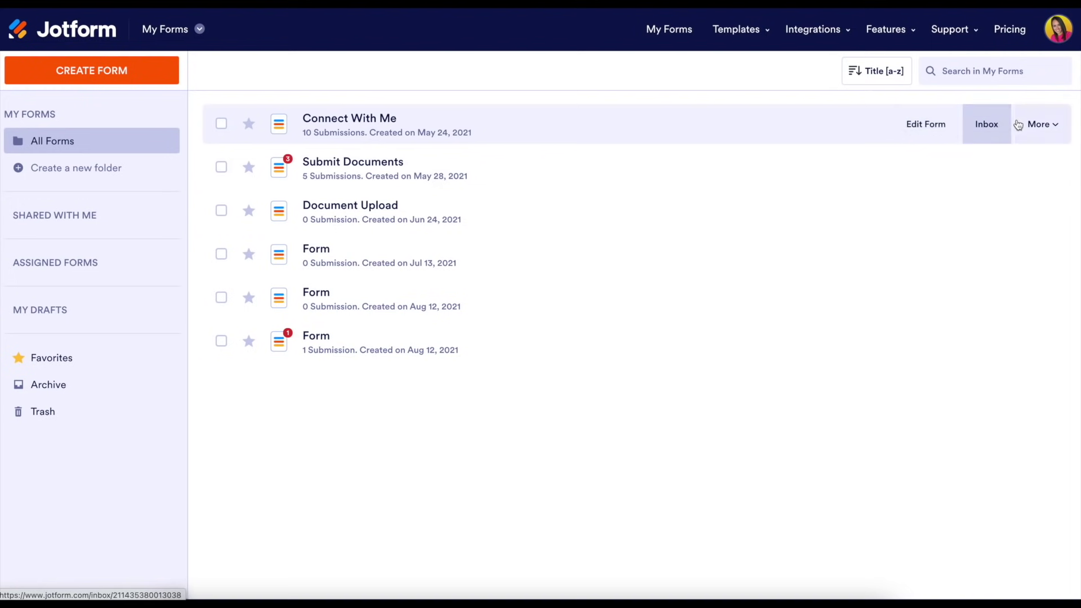
# On My Forms, select Connect With Me, Submit Documents and Document Upload together
pyautogui.click(1055, 128)
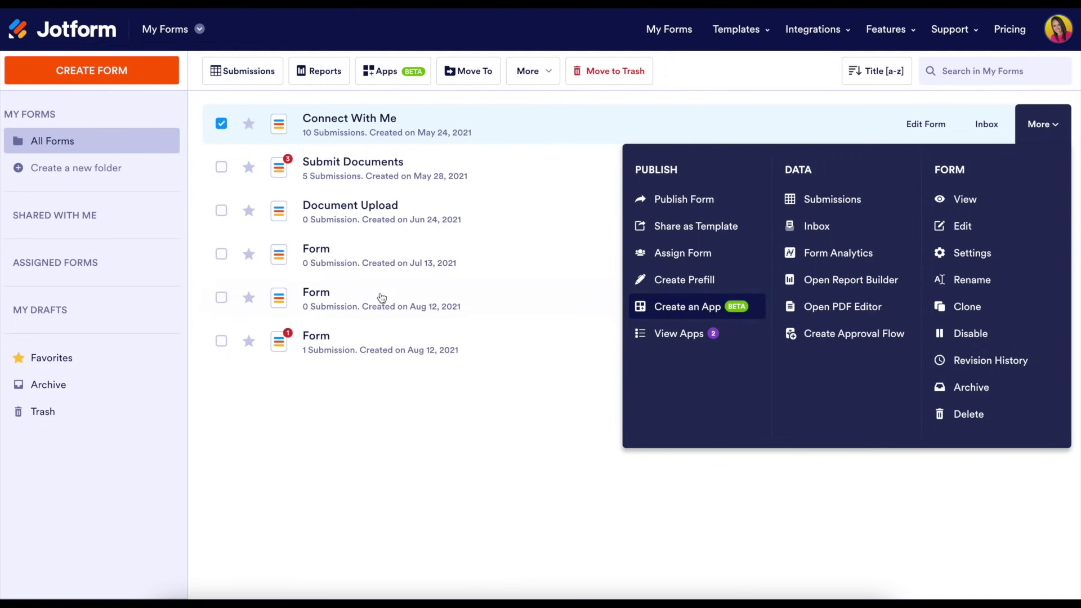
pyautogui.click(221, 169)
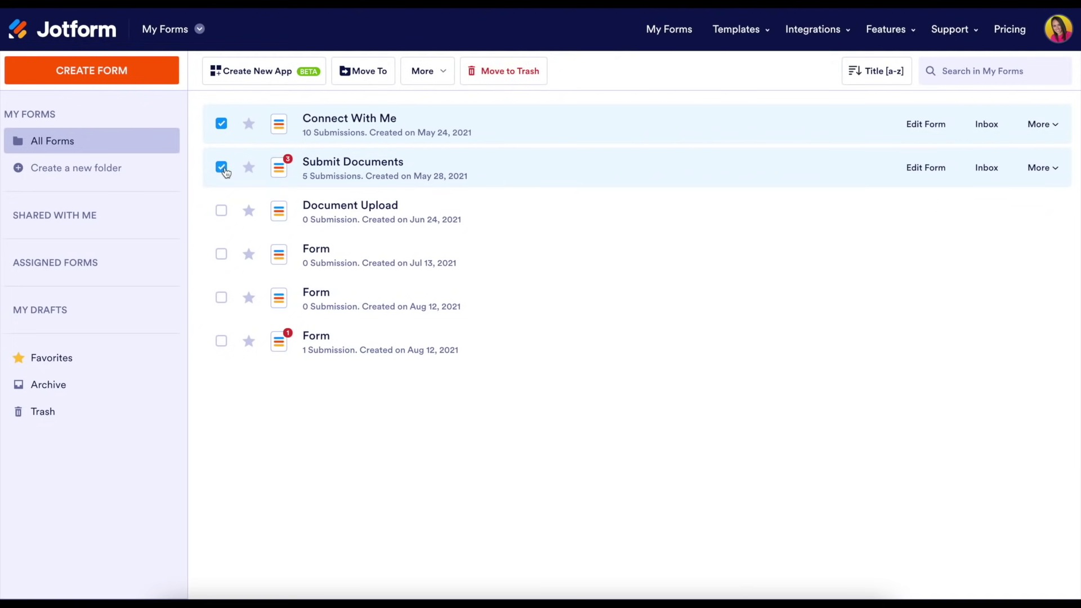
pyautogui.click(221, 210)
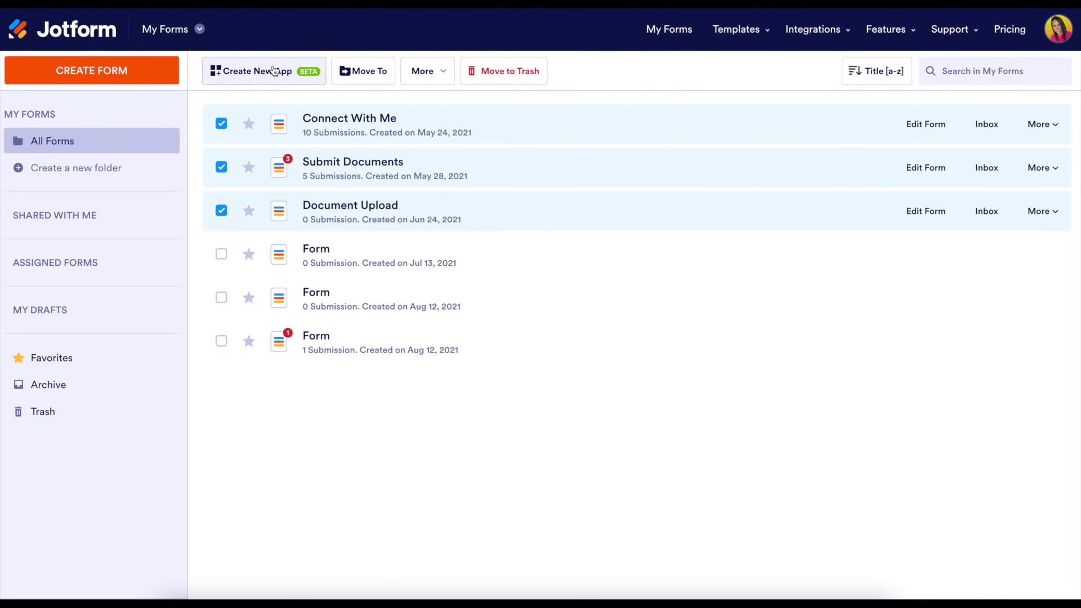
pyautogui.click(198, 29)
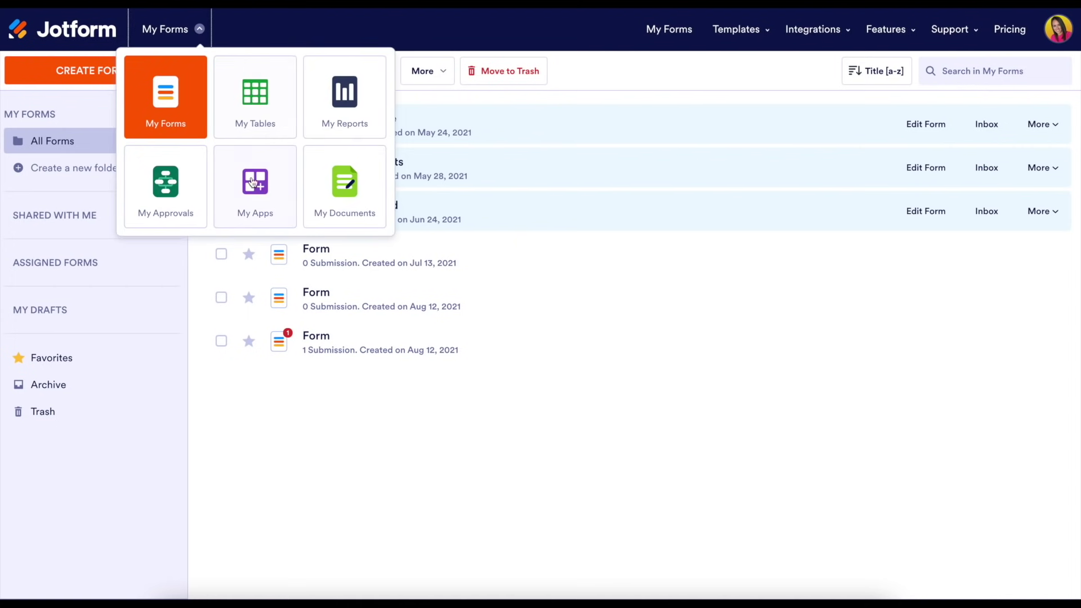
# From My Apps, start creating a new app from a premade template
pyautogui.click(259, 196)
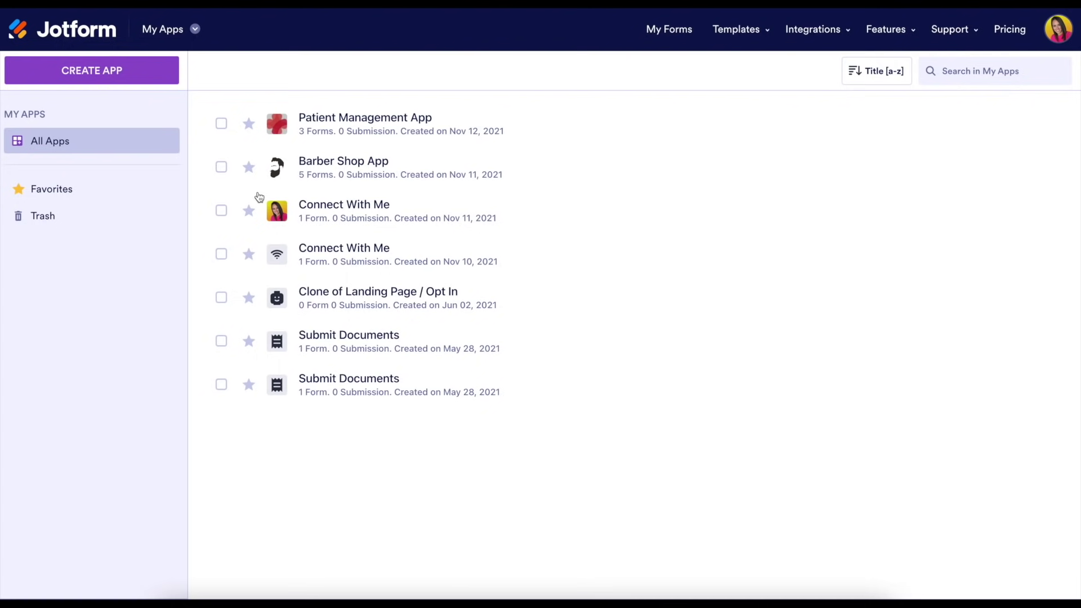
pyautogui.click(134, 74)
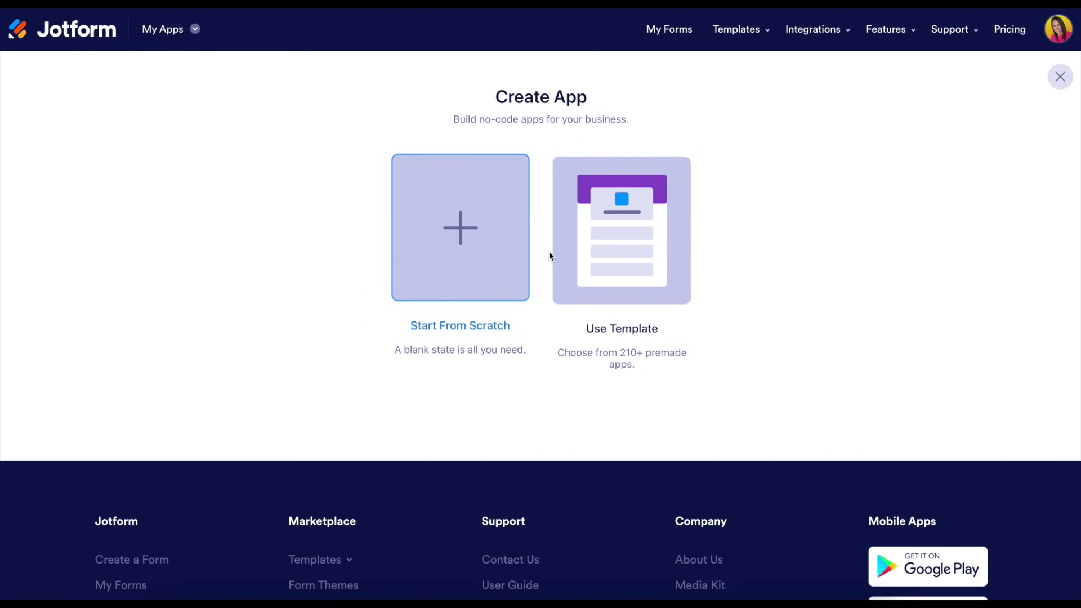
pyautogui.click(635, 252)
pyautogui.scroll(-1, 522, 242)
pyautogui.scroll(-4, 522, 246)
pyautogui.scroll(5, 523, 245)
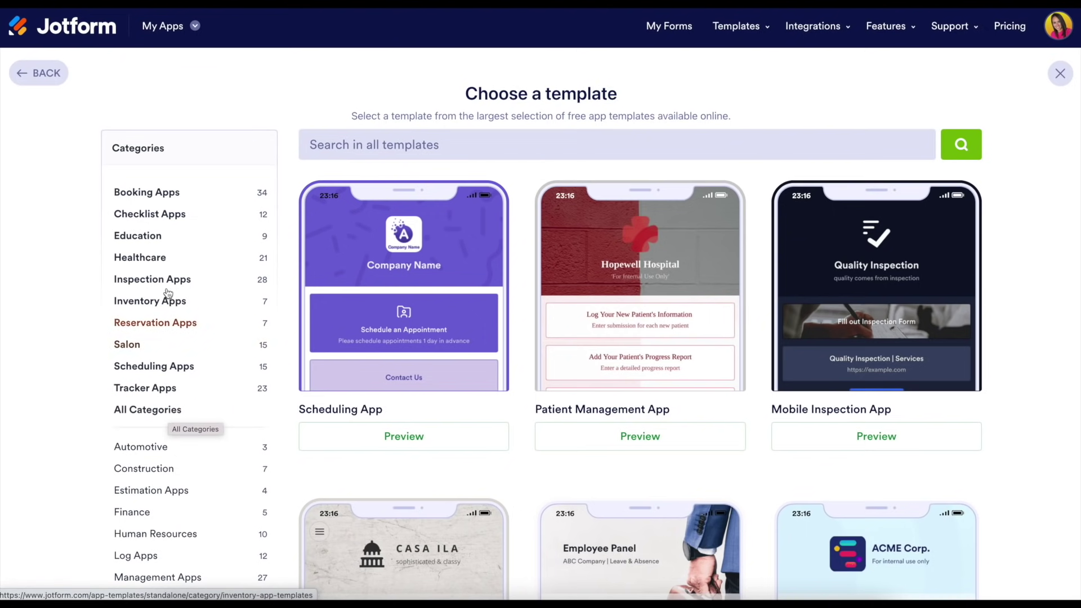
# Filter to Booking Apps and use the Event Registration App template
pyautogui.click(165, 193)
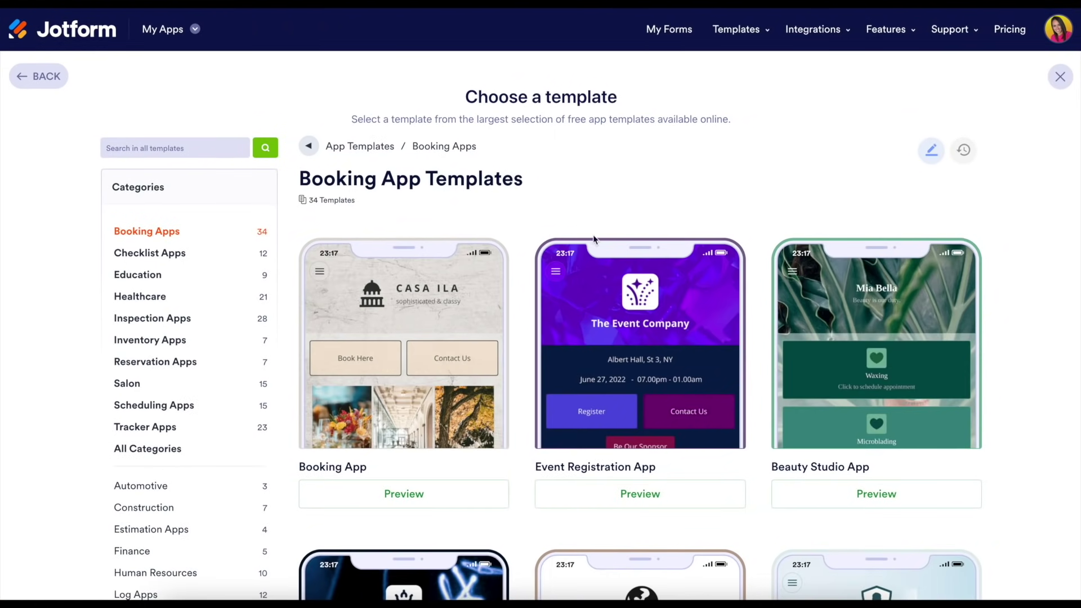
pyautogui.click(702, 279)
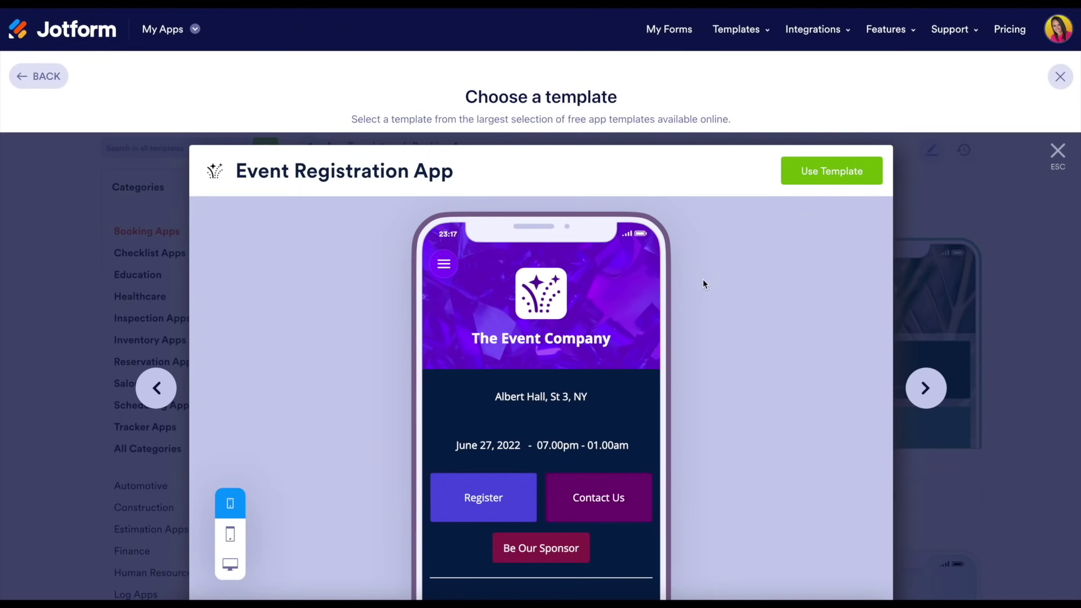
pyautogui.click(825, 169)
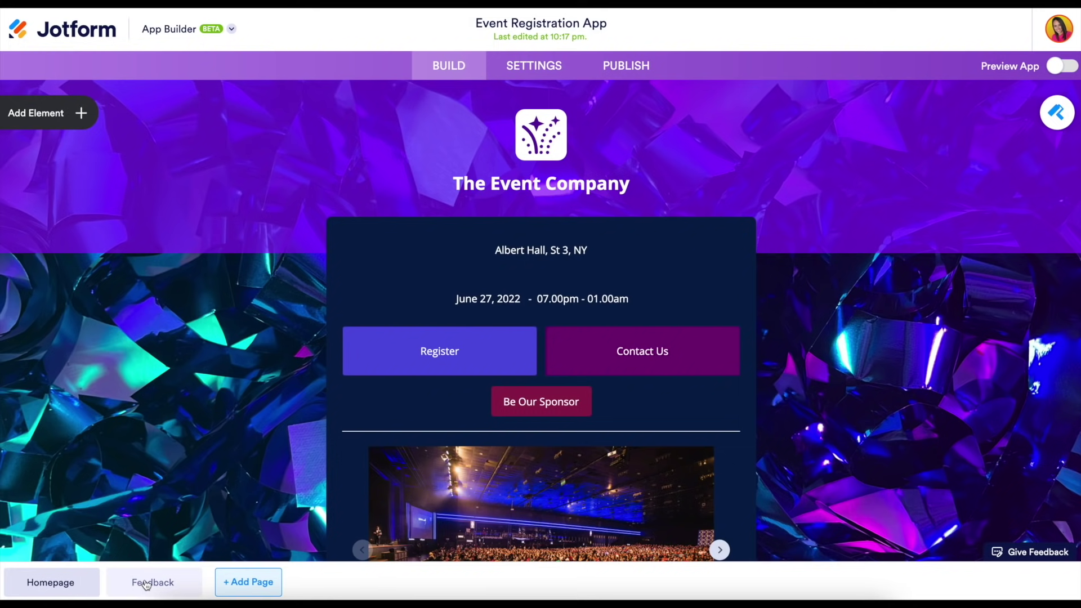
# Review the Event Registration App's homepage and Feedback page content in the App Builder
pyautogui.scroll(-3, 435, 496)
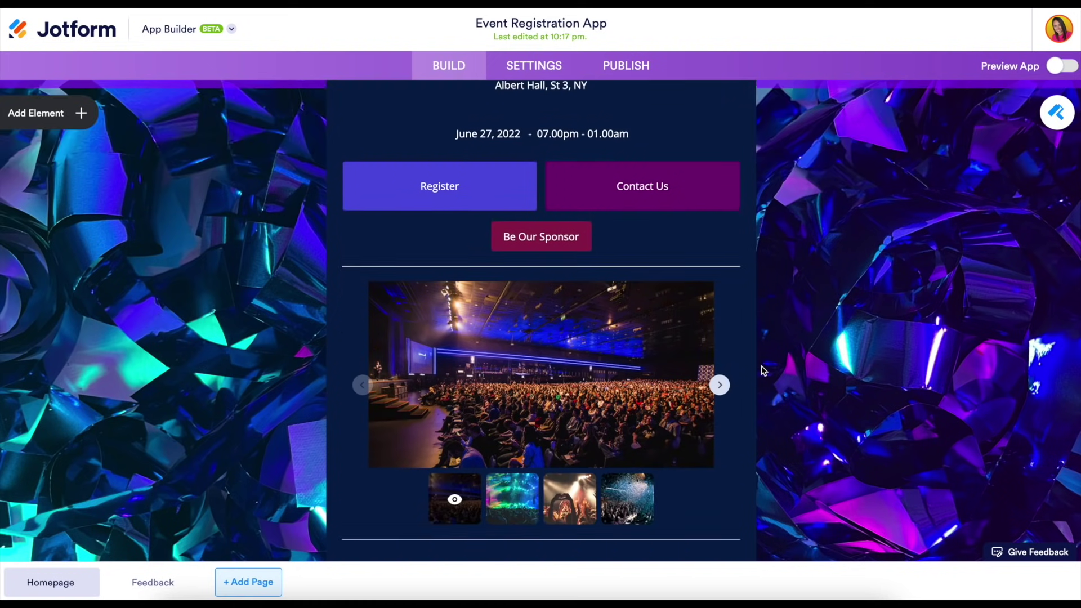
pyautogui.scroll(-6, 764, 370)
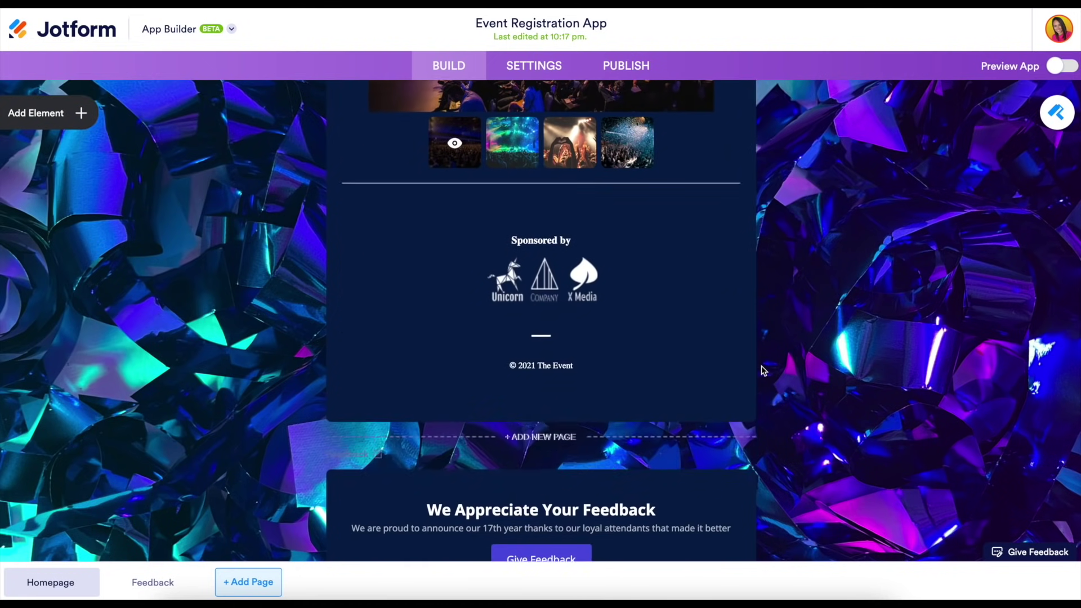
pyautogui.scroll(-4, 764, 370)
pyautogui.scroll(5, 763, 370)
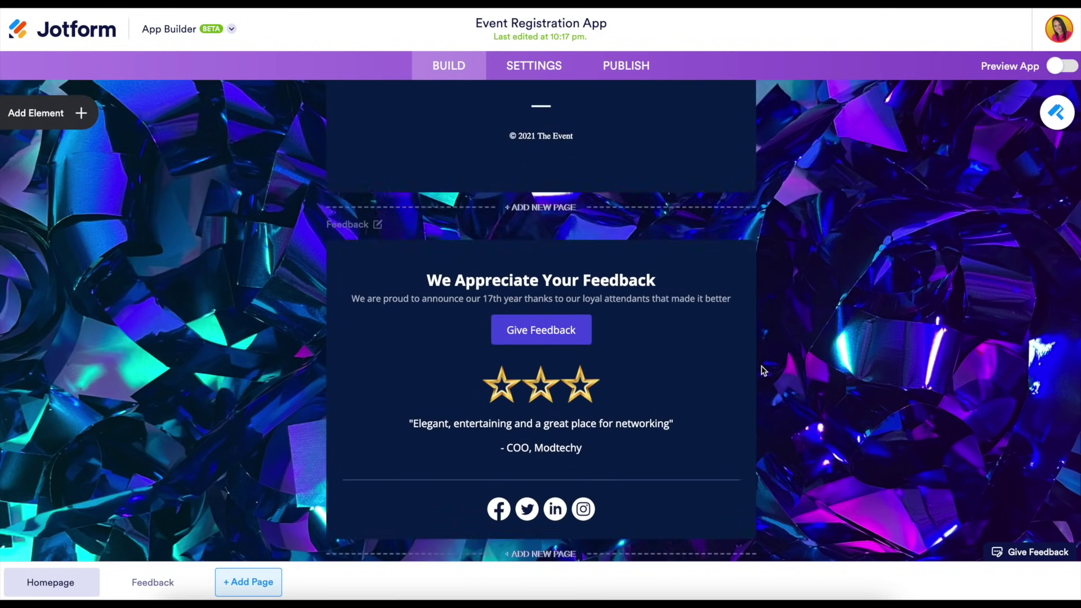
pyautogui.scroll(9, 764, 370)
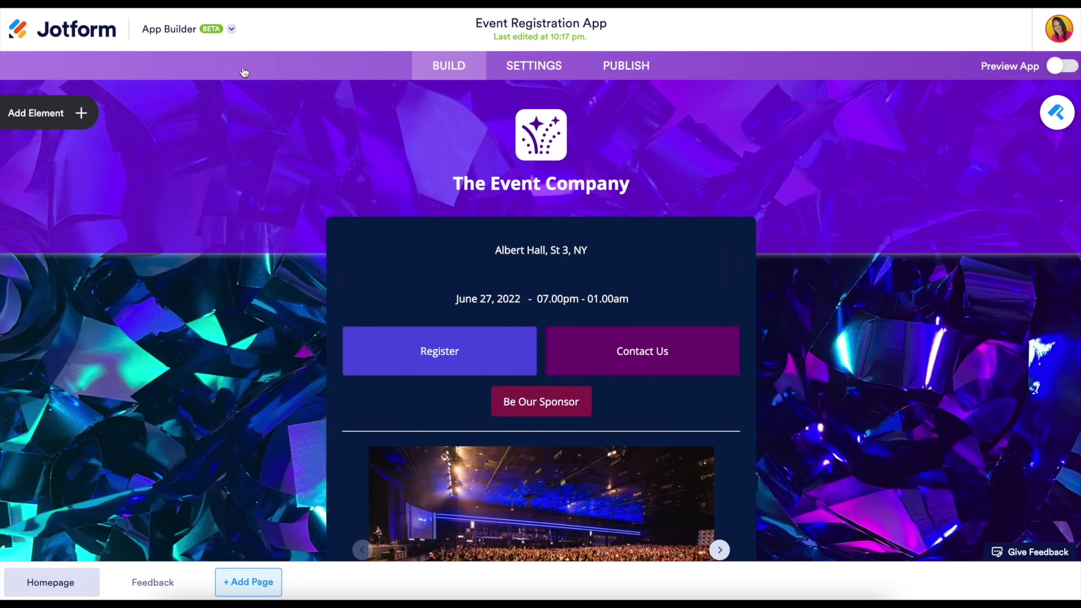
pyautogui.click(57, 113)
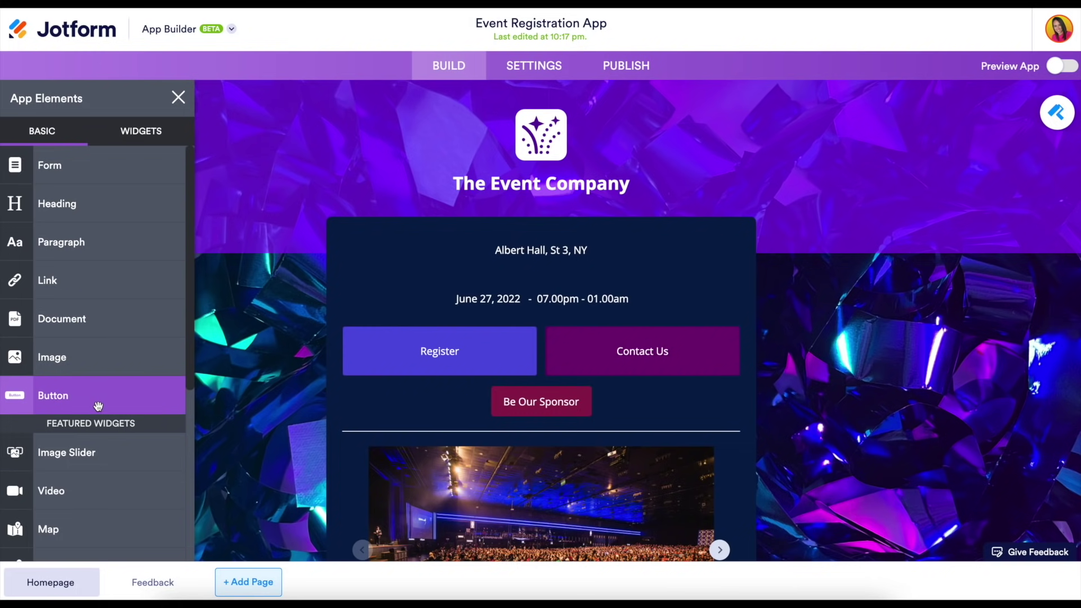
# Browse the Basic and Widgets element lists, then choose the Form element
pyautogui.scroll(-3, 98, 405)
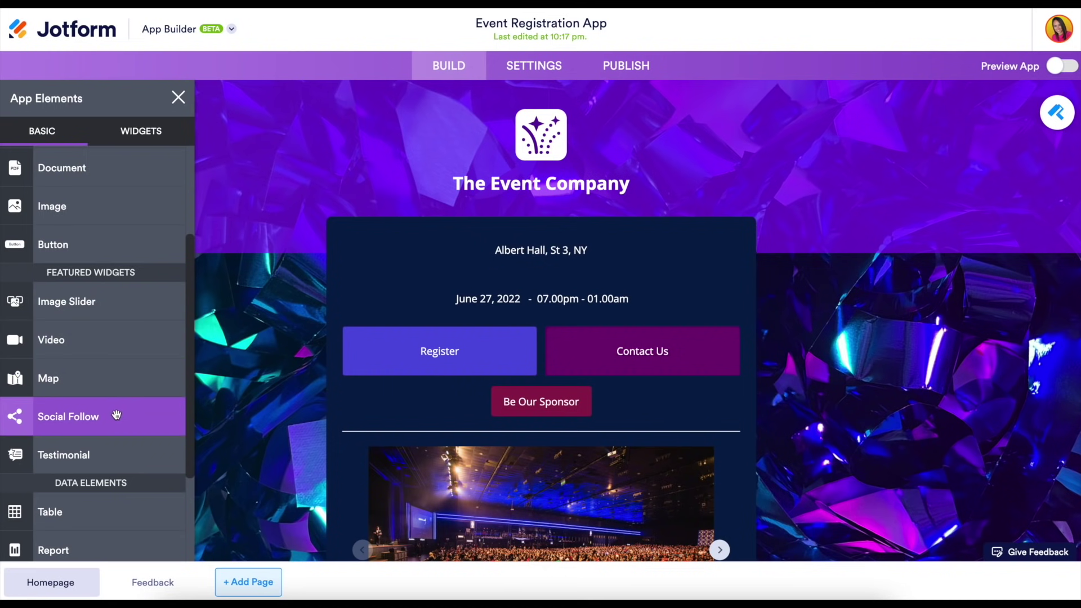
pyautogui.scroll(-3, 121, 449)
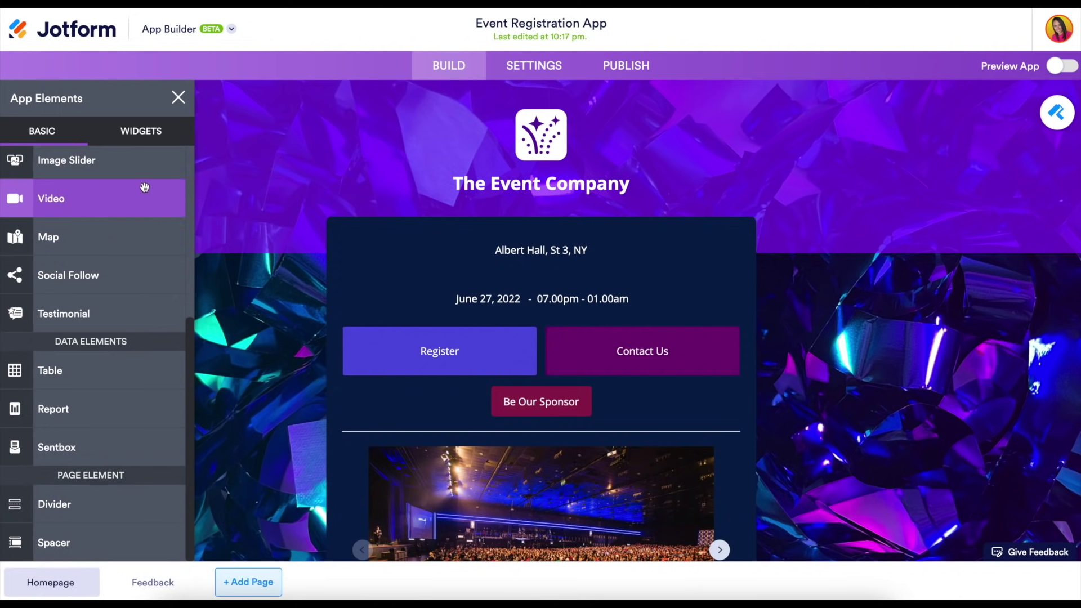
pyautogui.click(156, 133)
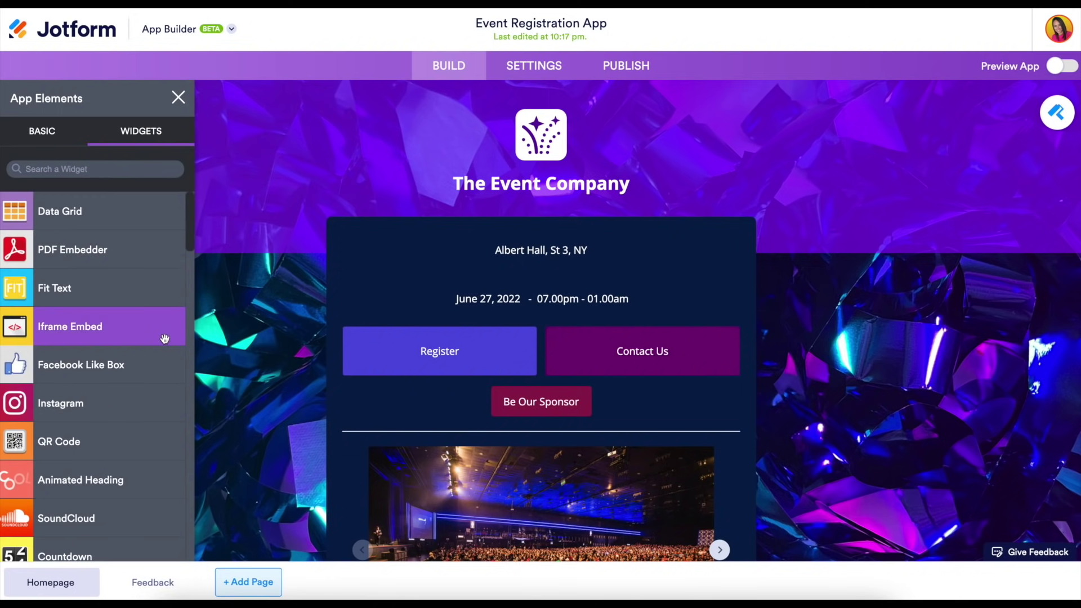
pyautogui.scroll(-5, 164, 339)
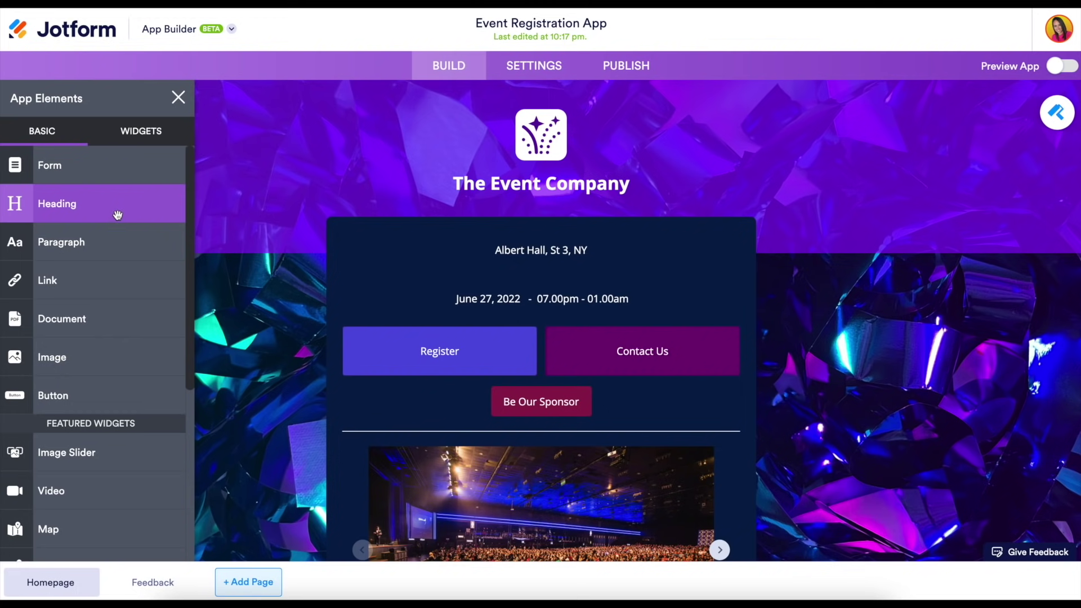
pyautogui.click(88, 169)
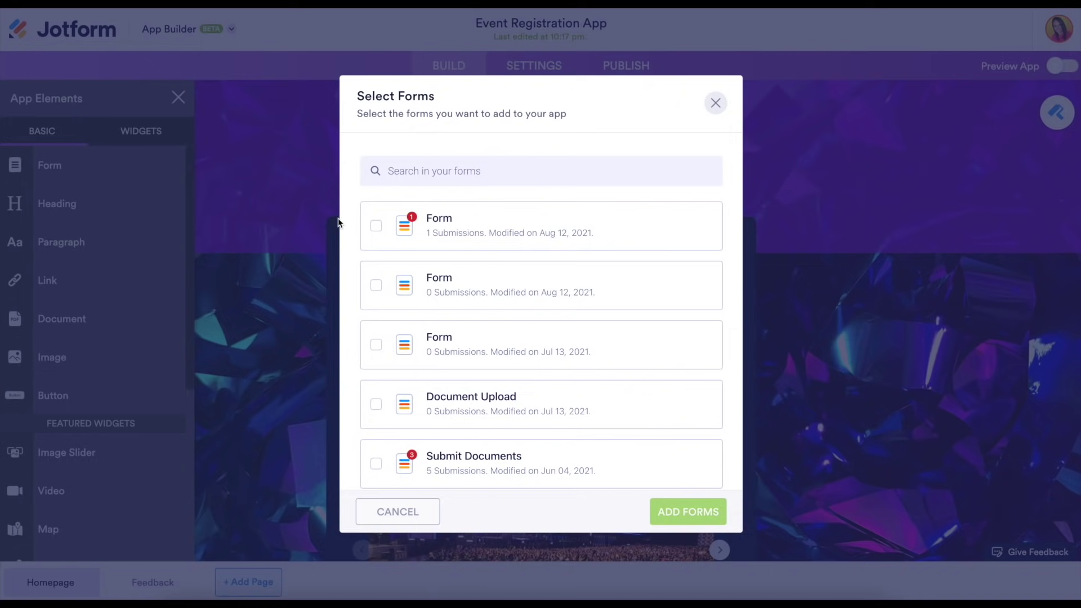
# Add the first Form (1 submission) and move it under Give Feedback on the Feedback page
pyautogui.click(376, 226)
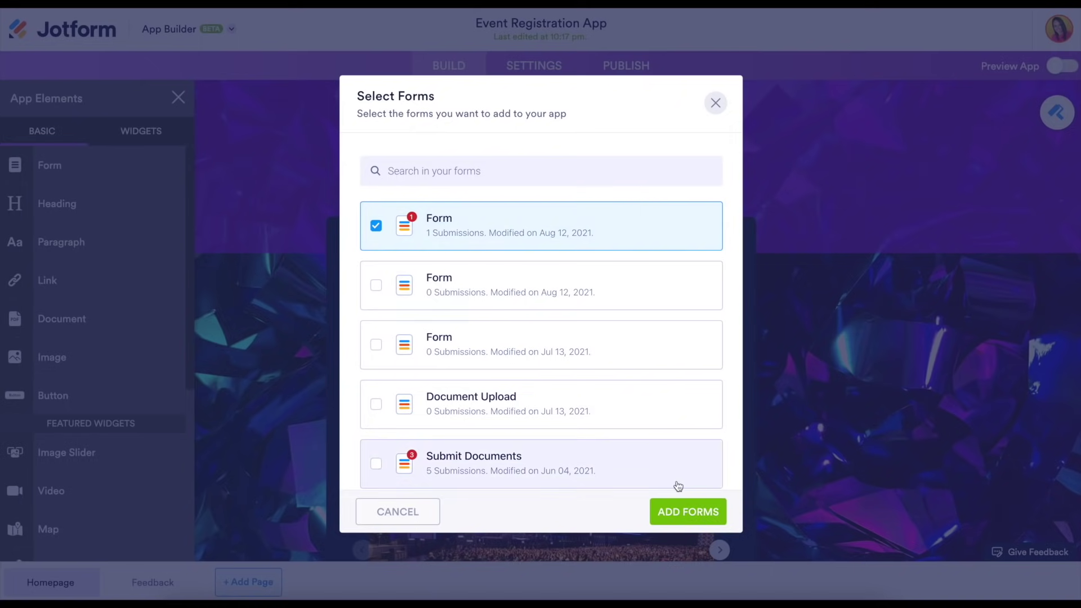
pyautogui.click(684, 515)
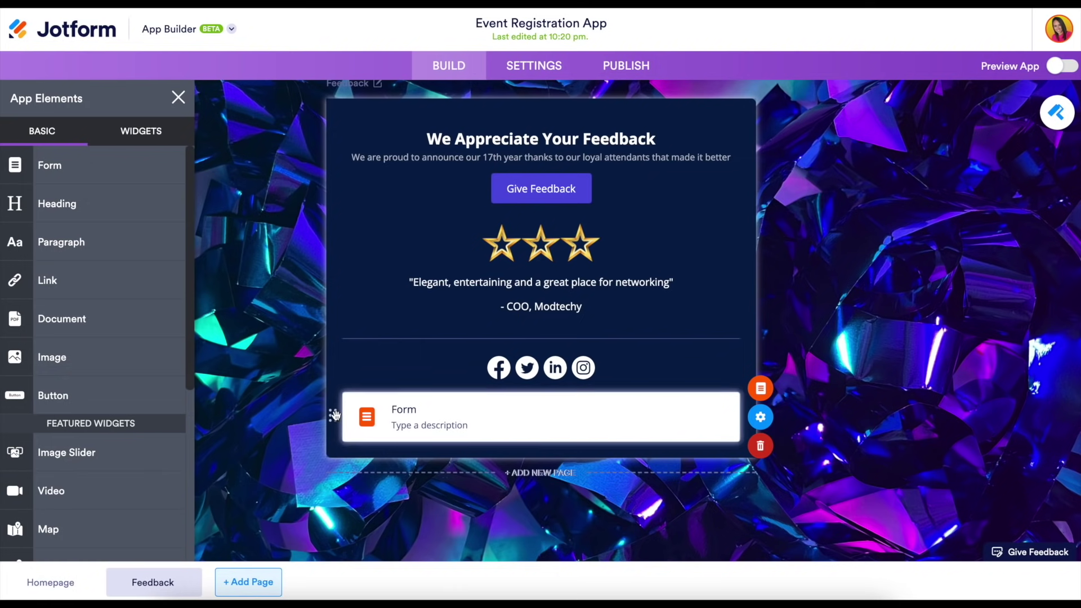
pyautogui.moveTo(334, 416); pyautogui.dragTo(336, 355)
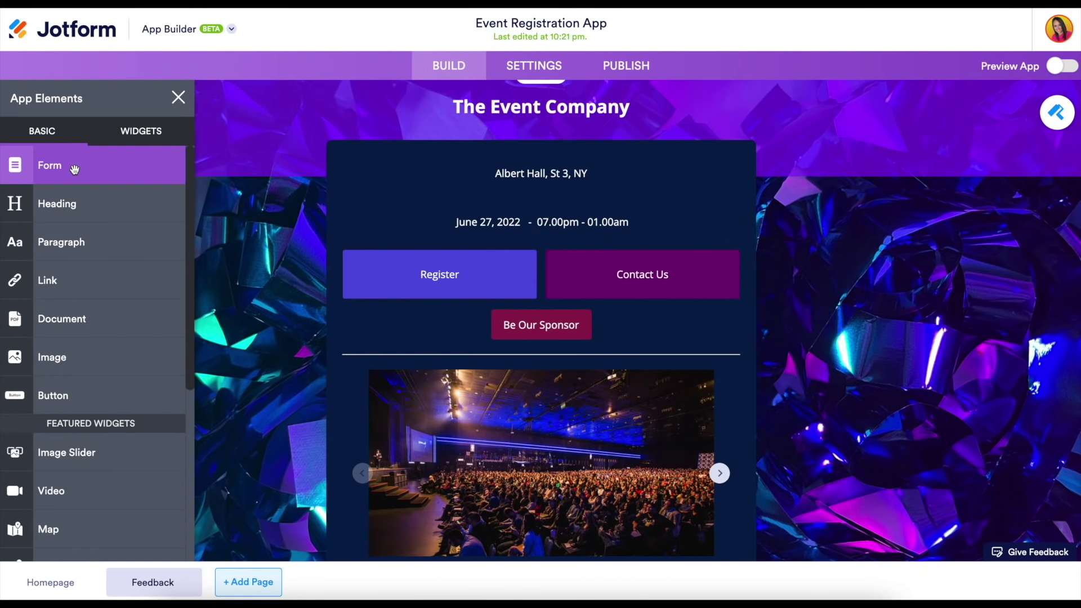
# Add a second Form element with the first listed form at the homepage top
pyautogui.moveTo(74, 170); pyautogui.dragTo(518, 214)
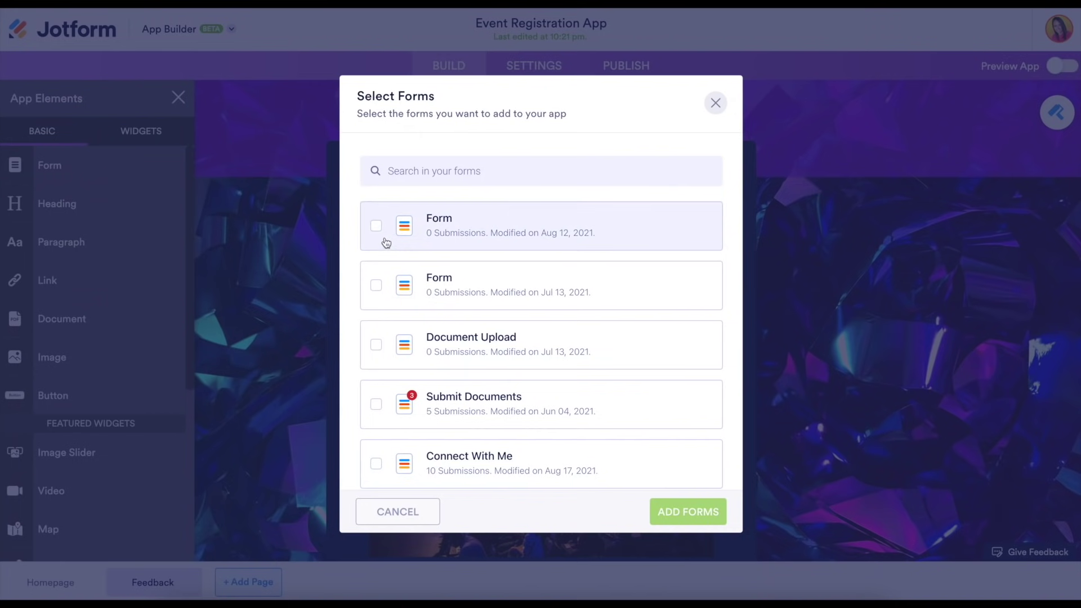
pyautogui.click(376, 228)
pyautogui.click(698, 509)
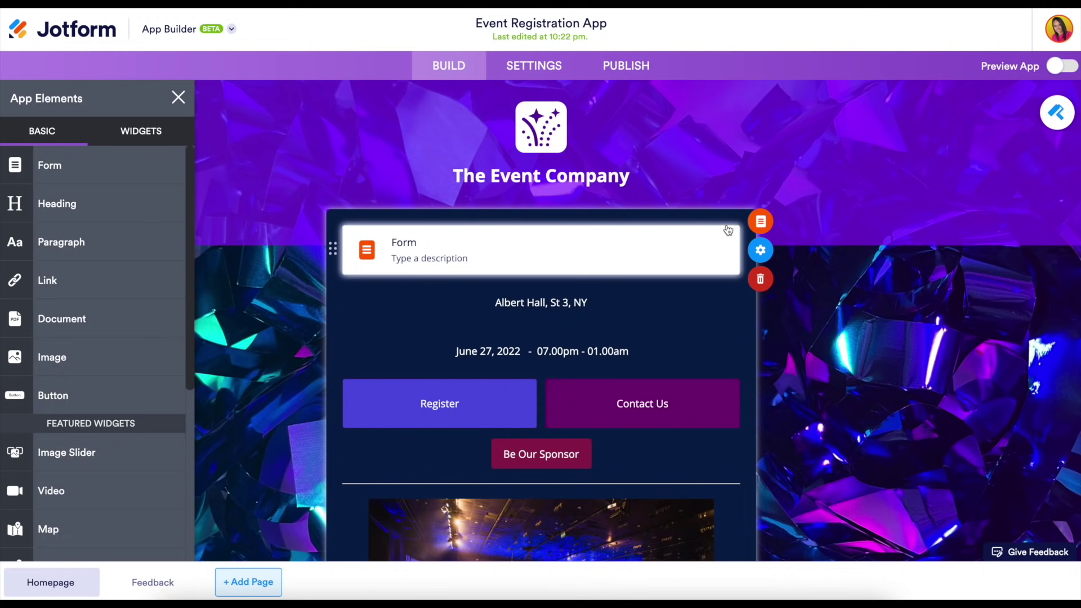
# Turn on Mark as required in the homepage Form element's properties
pyautogui.click(767, 256)
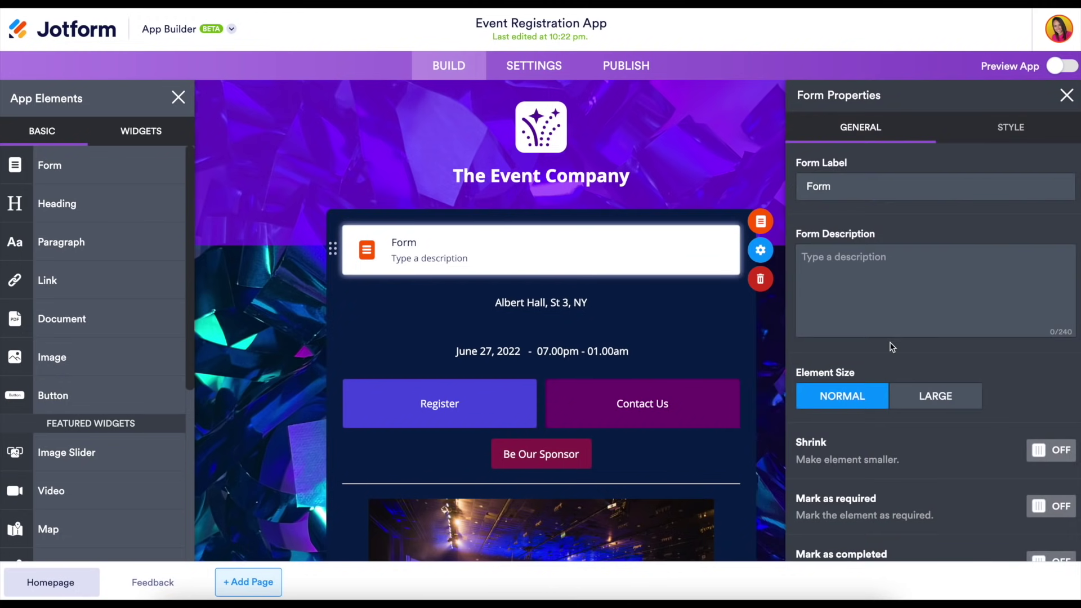
pyautogui.click(1051, 505)
pyautogui.click(1066, 95)
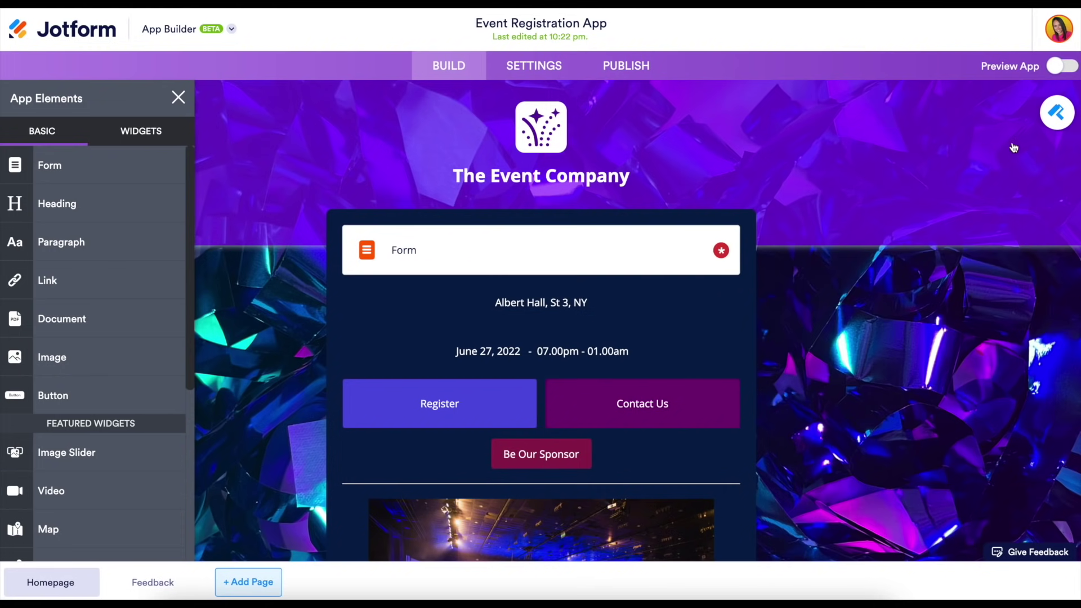
# Open the App Designer and move to its App Layouts section
pyautogui.click(1055, 115)
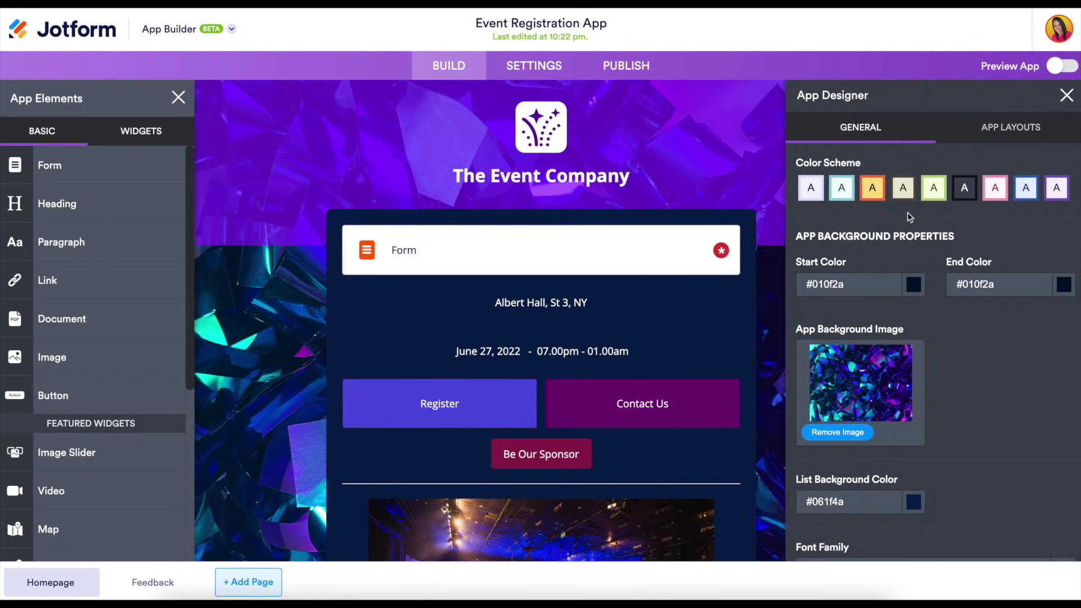
pyautogui.scroll(-1, 893, 468)
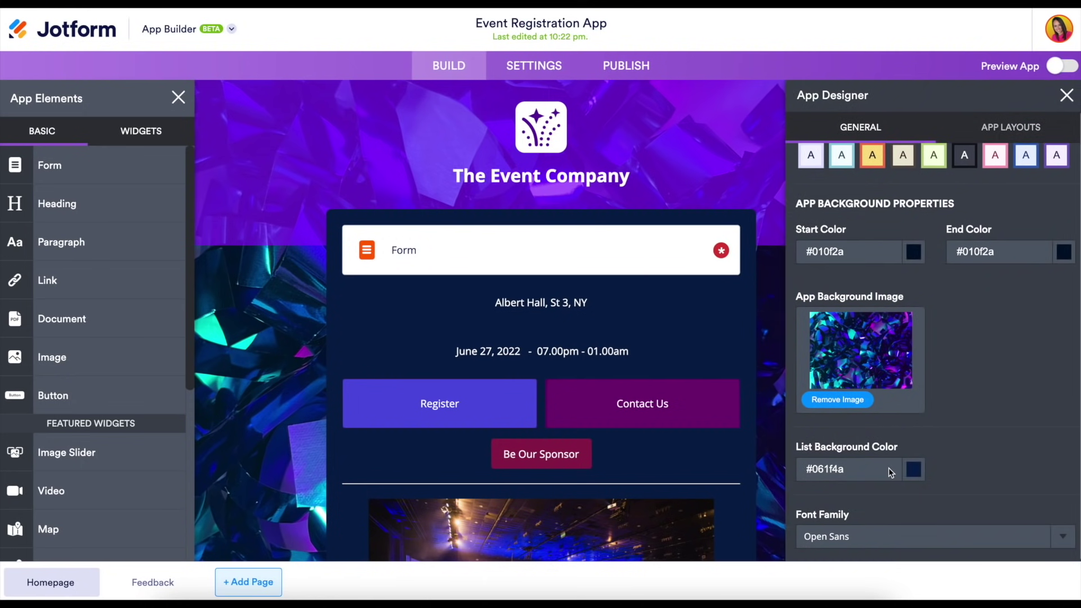
pyautogui.scroll(1, 889, 468)
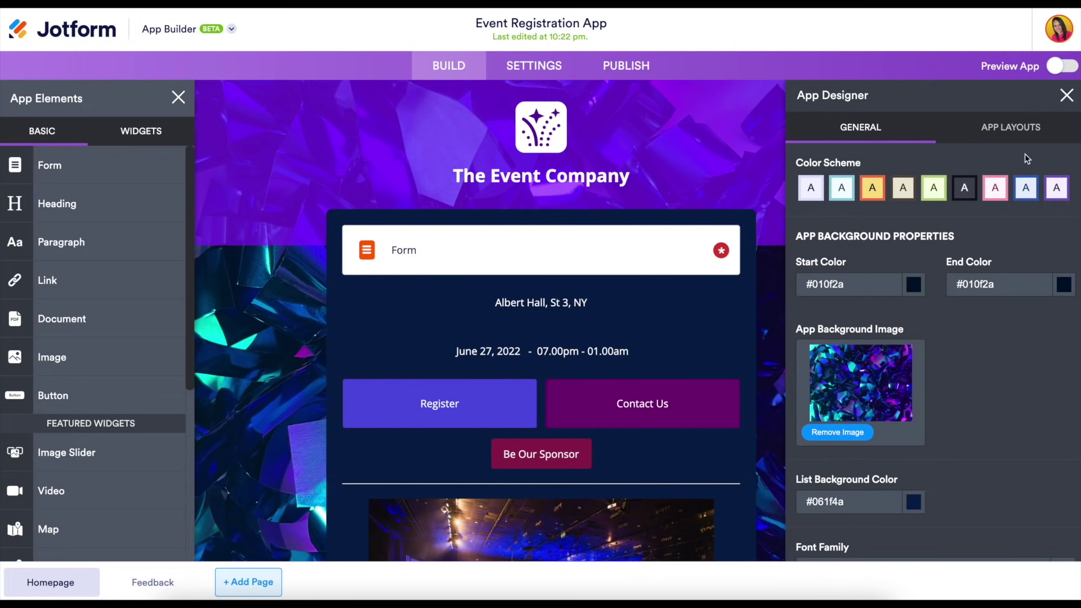
pyautogui.click(1021, 136)
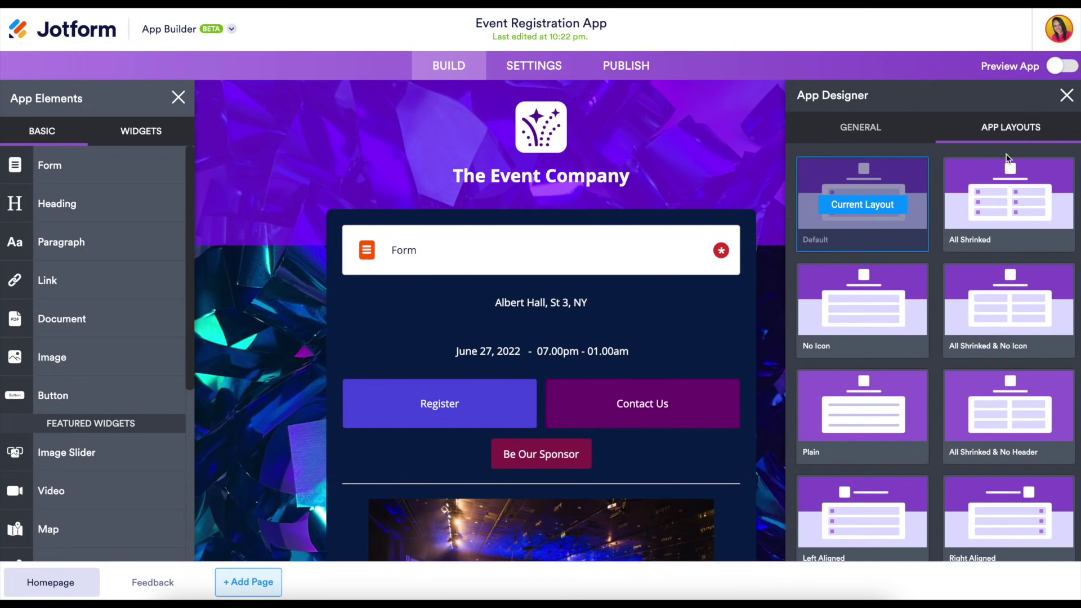
# Apply the All Shrinked & No Icon, Left Aligned and All Large Element layouts, then reapply Default
pyautogui.moveTo(1007, 164)
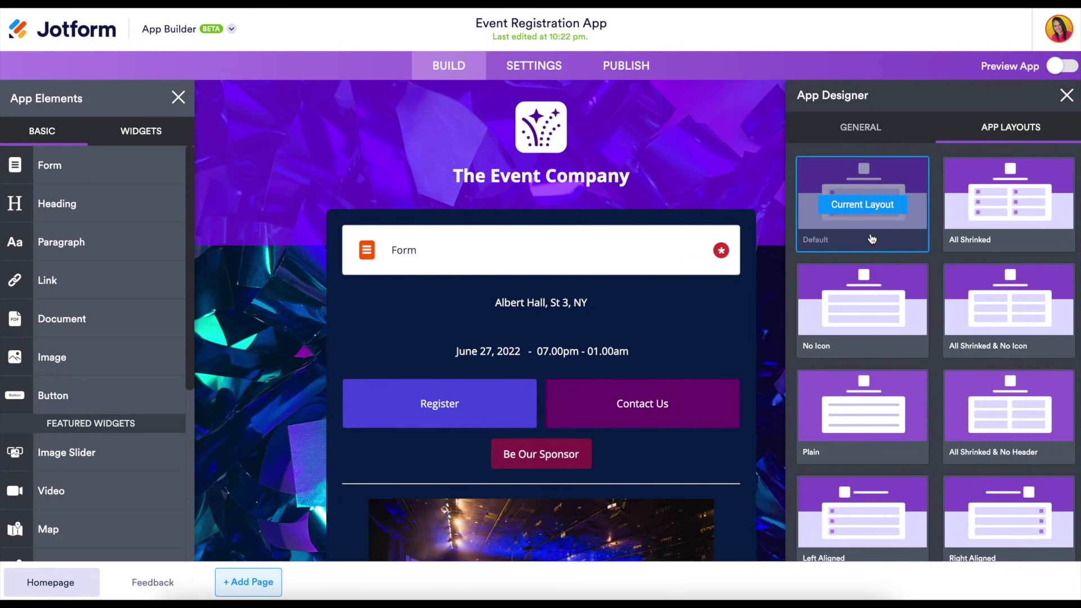
pyautogui.moveTo(1013, 313)
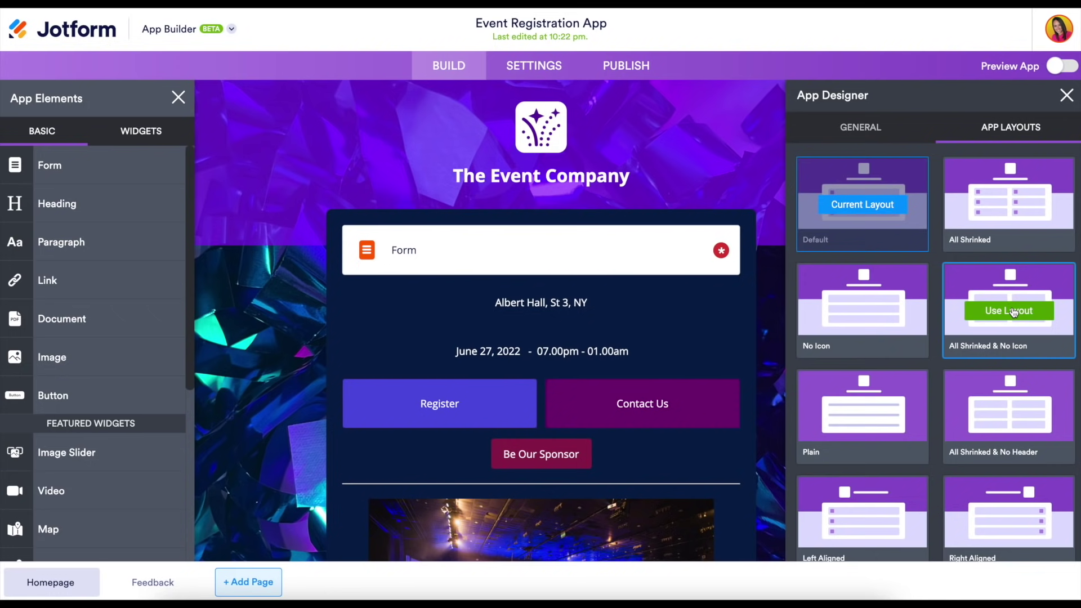
pyautogui.click(1013, 311)
pyautogui.scroll(-3, 1008, 313)
pyautogui.moveTo(880, 373)
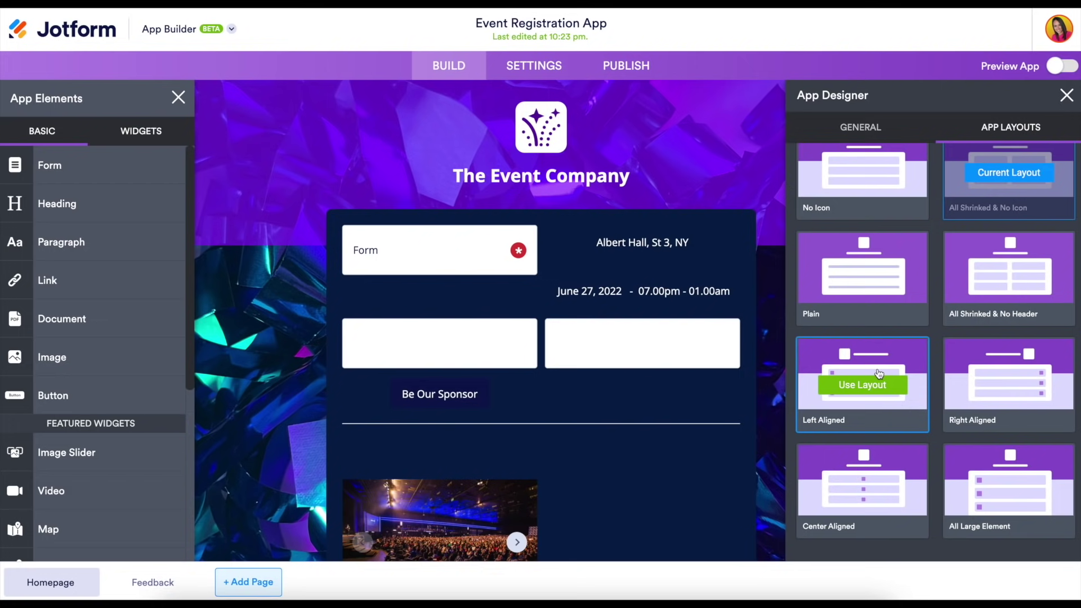
pyautogui.click(879, 379)
pyautogui.moveTo(1018, 492)
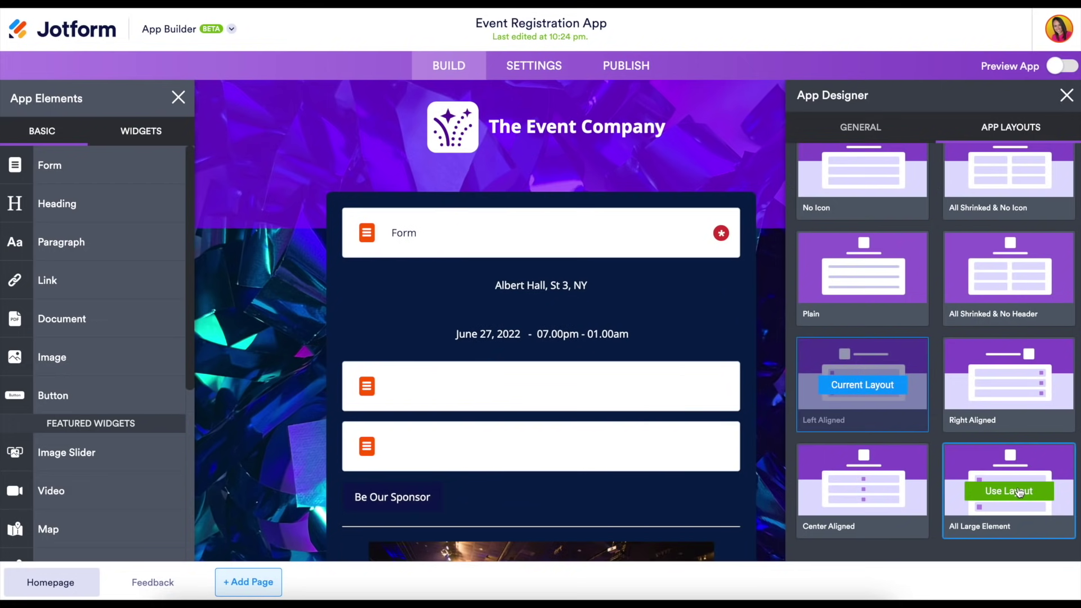
pyautogui.click(1019, 493)
pyautogui.scroll(5, 1008, 366)
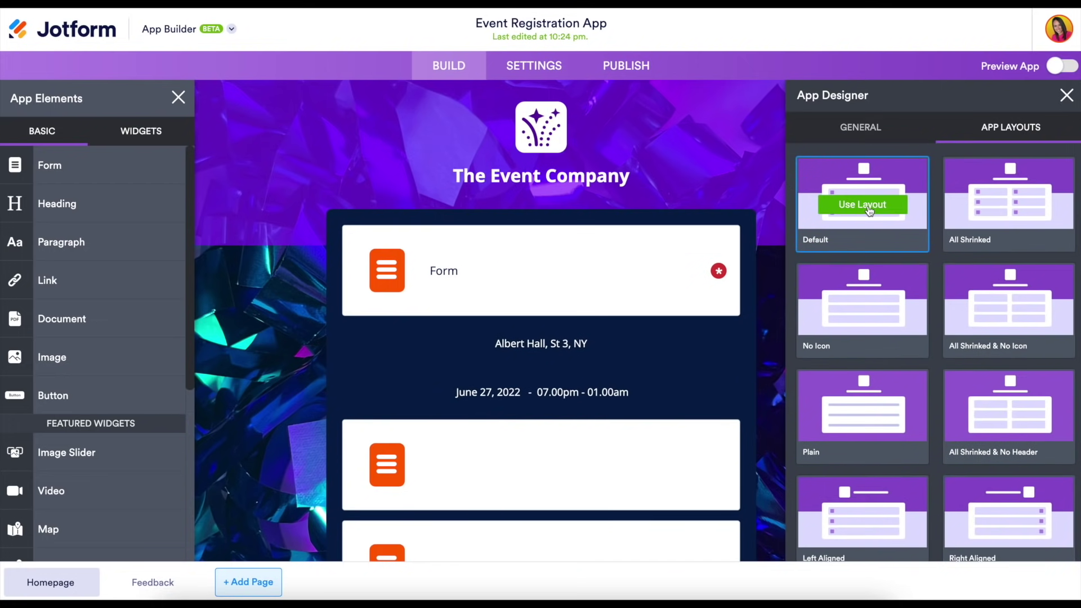
pyautogui.click(870, 209)
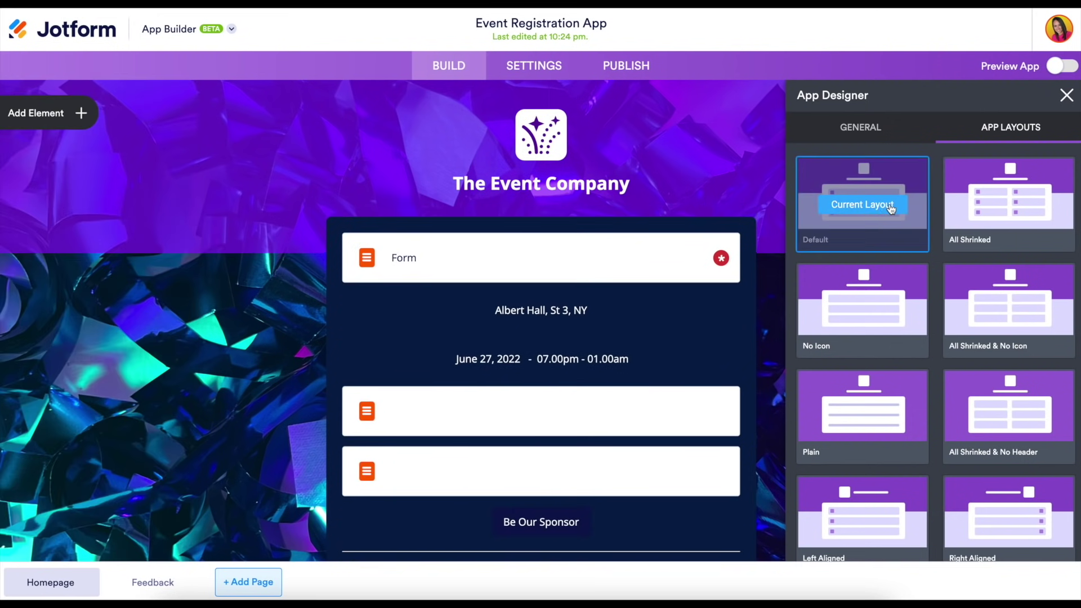
# Go to the App Name & Icon section of the app's Settings
pyautogui.click(534, 67)
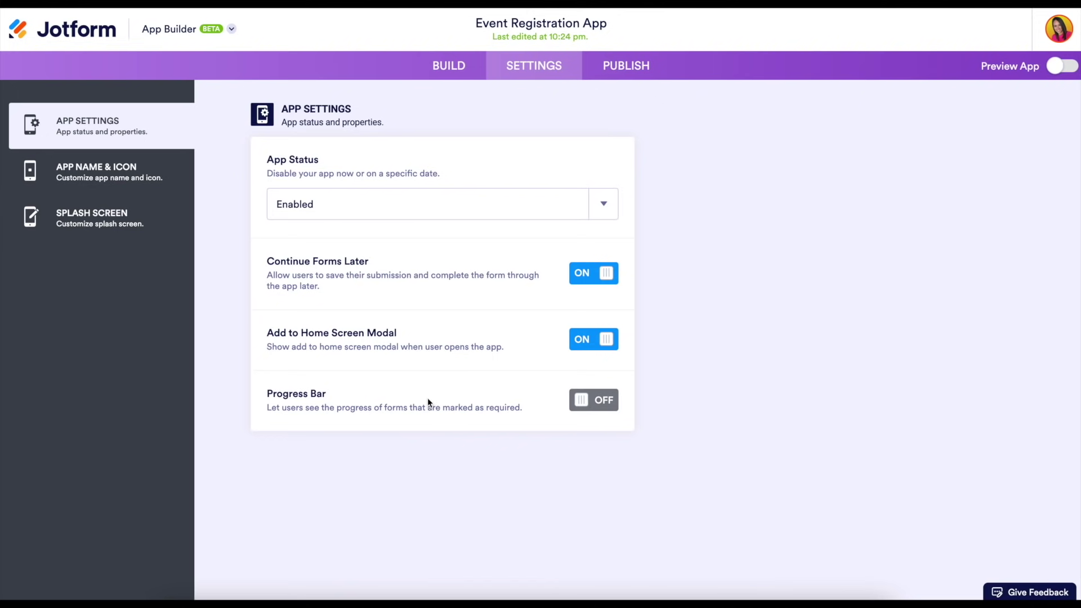
pyautogui.click(67, 175)
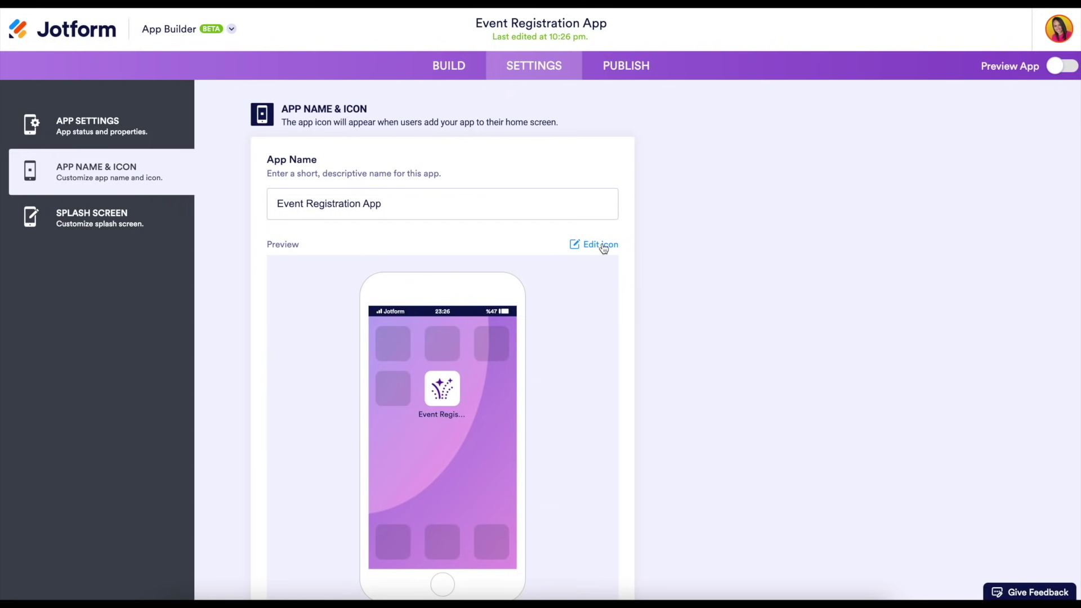
# Browse icon categories, remove the custom app icon from the Image tab, then go to Publish
pyautogui.click(603, 248)
pyautogui.click(1059, 289)
pyautogui.click(811, 290)
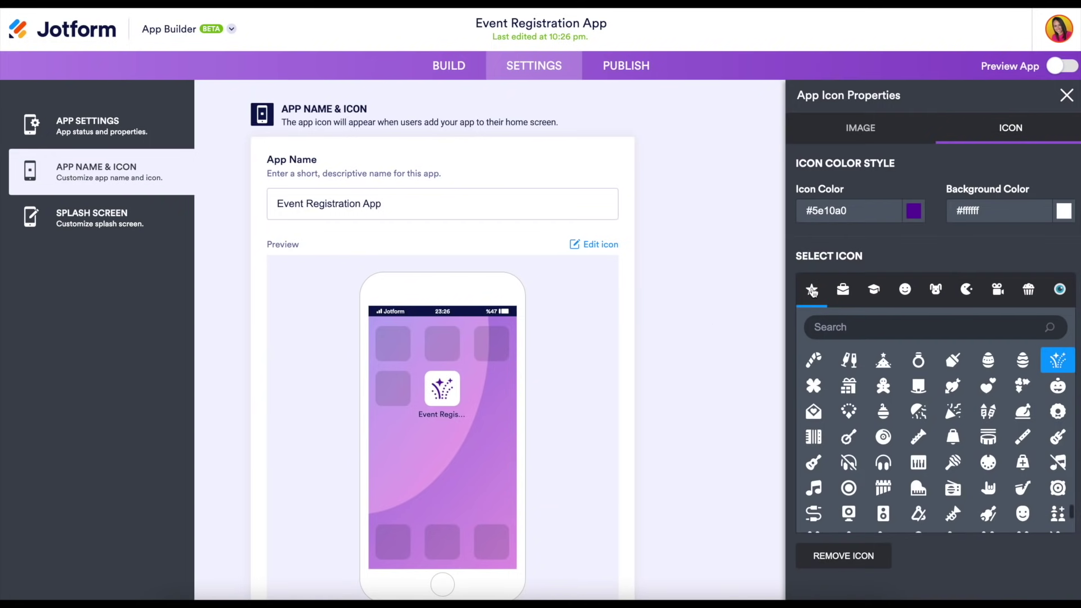
pyautogui.click(1059, 290)
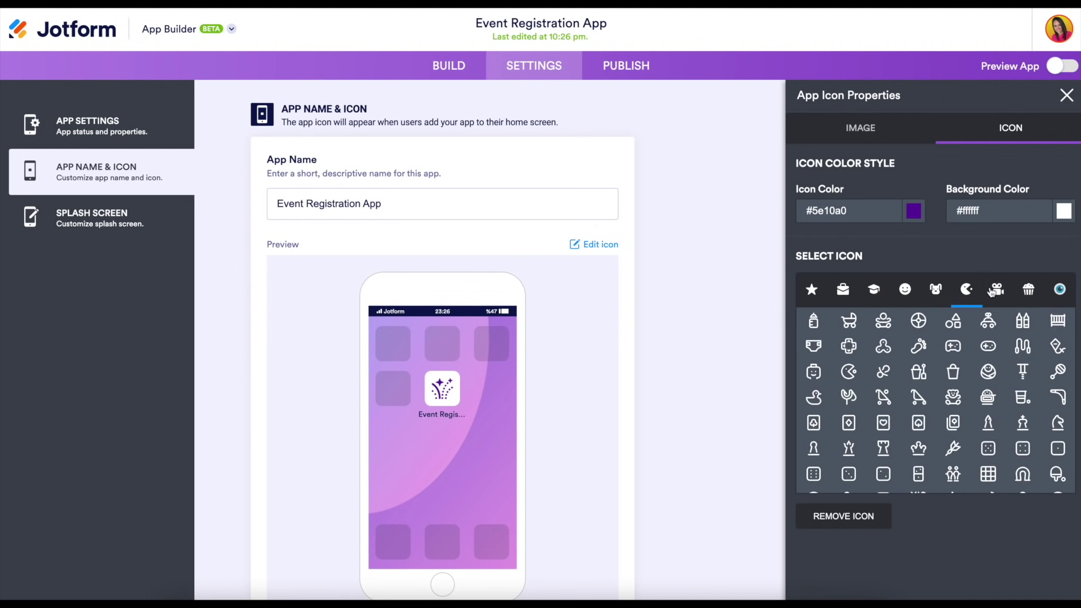
pyautogui.click(854, 133)
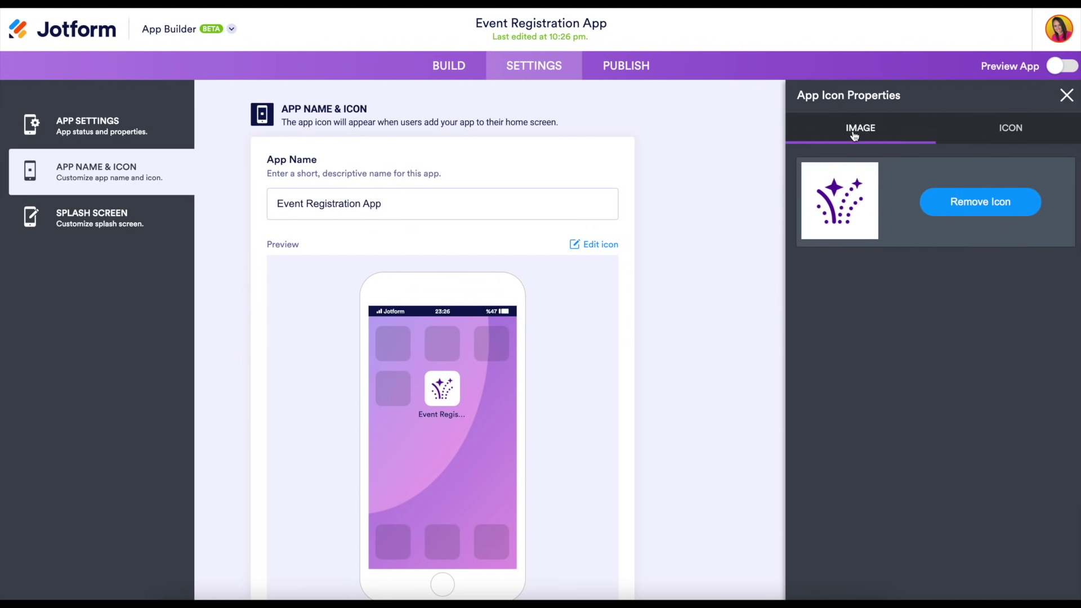
pyautogui.click(1011, 215)
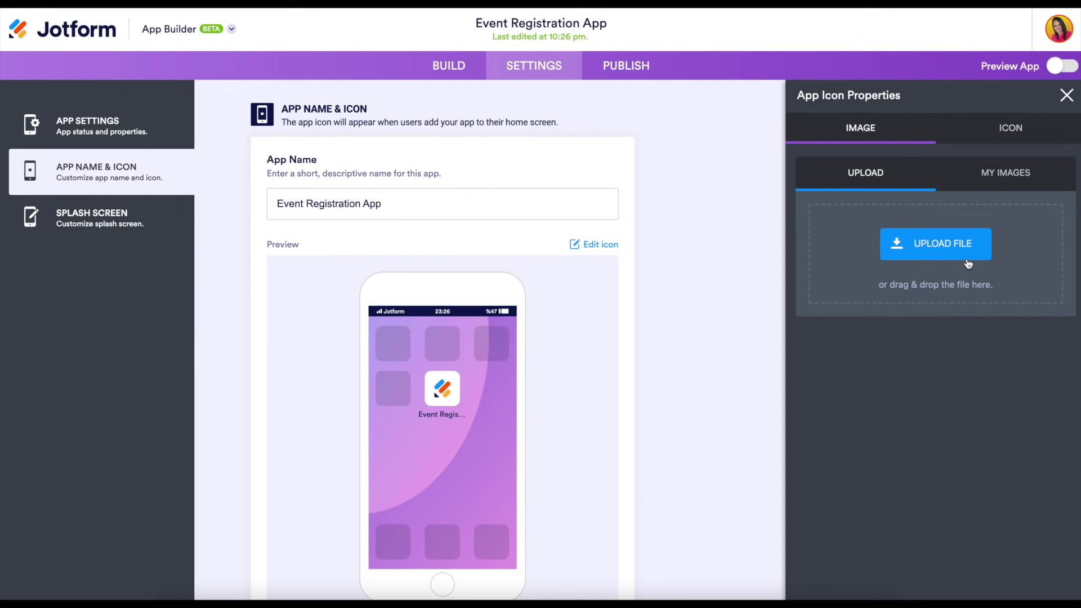
pyautogui.click(635, 67)
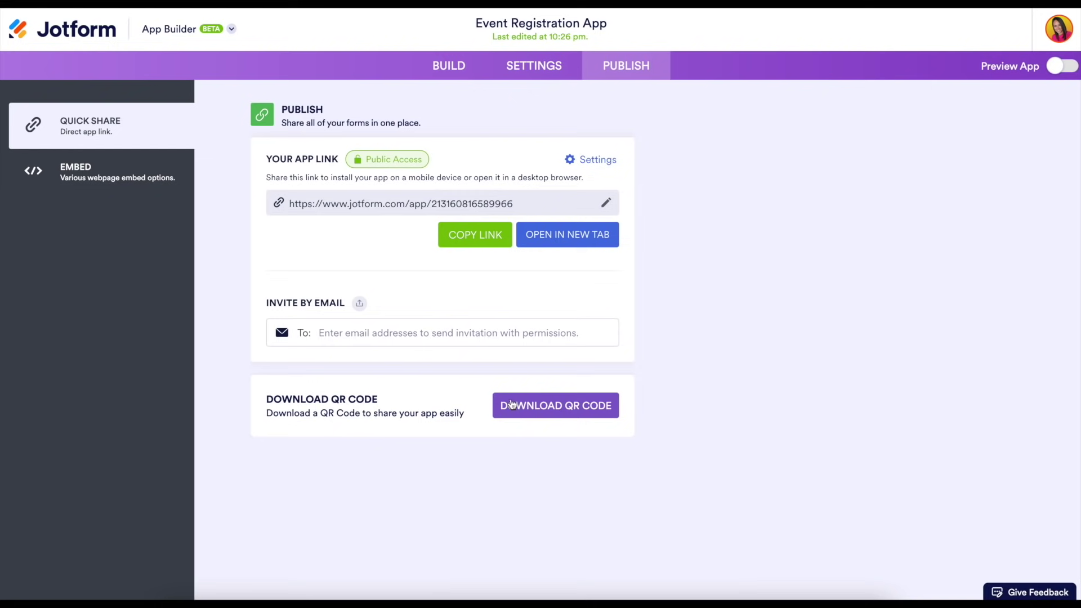
# Launch the published Event Registration App in a new browser tab
pyautogui.click(585, 237)
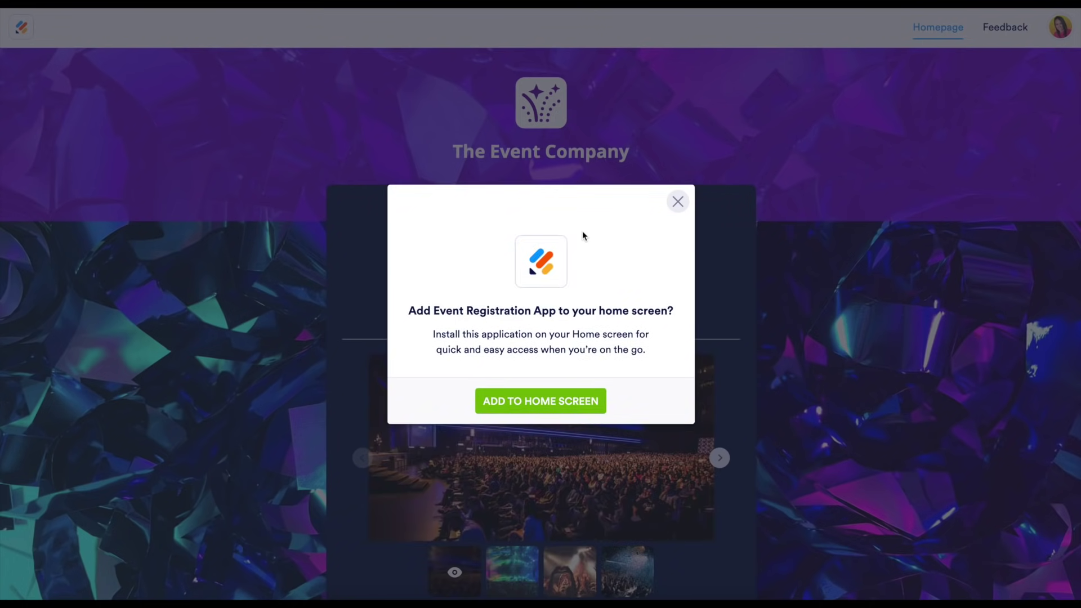
# Dismiss the home-screen prompt, review the live homepage, and go to the Feedback page
pyautogui.click(677, 202)
pyautogui.scroll(-4, 805, 342)
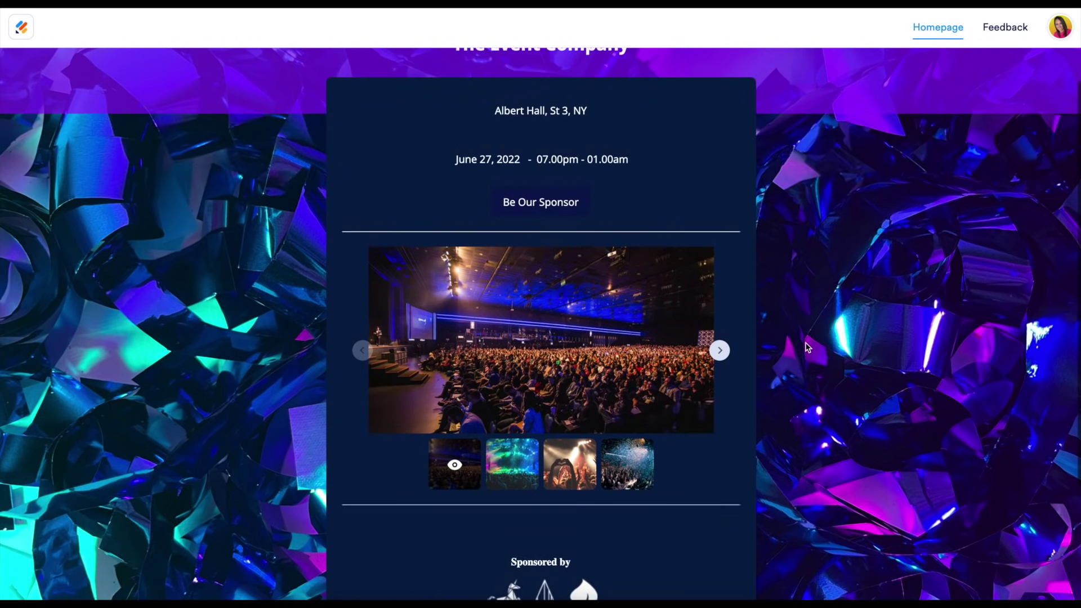
pyautogui.scroll(-1, 805, 346)
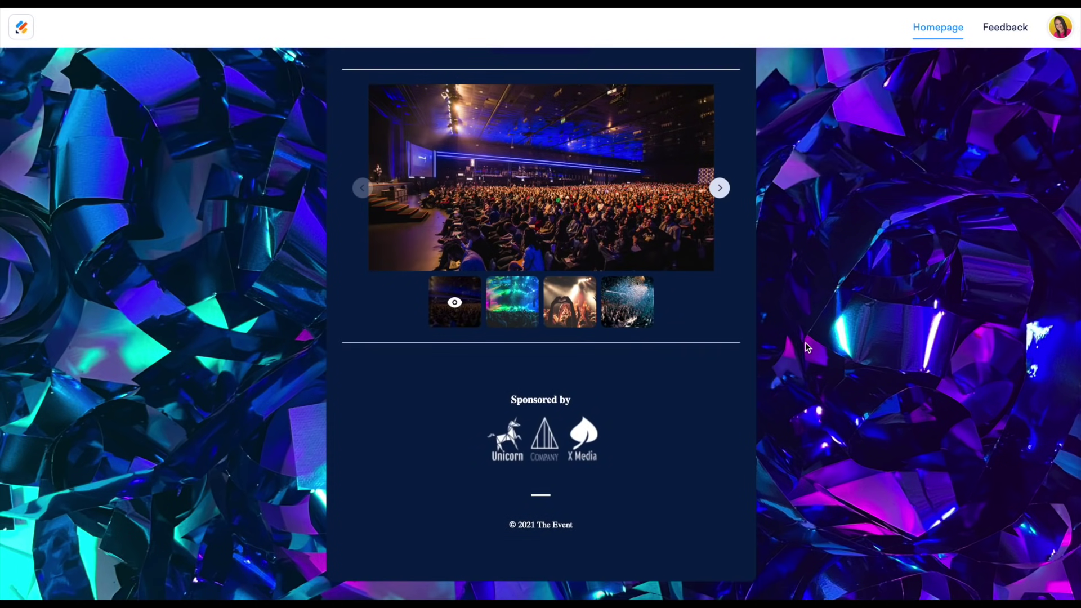
pyautogui.scroll(5, 807, 346)
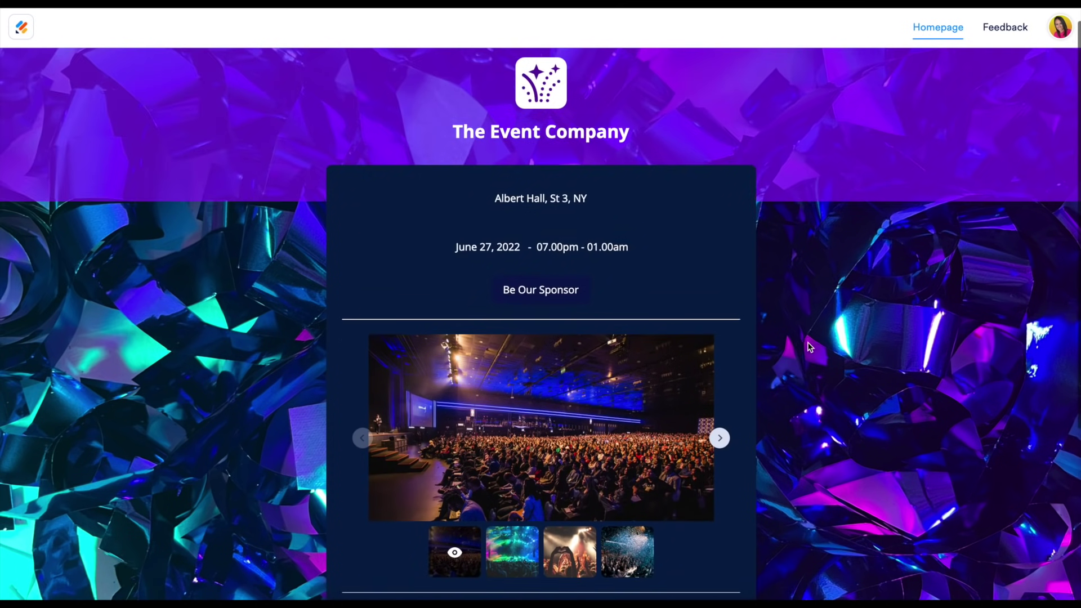
pyautogui.click(1011, 30)
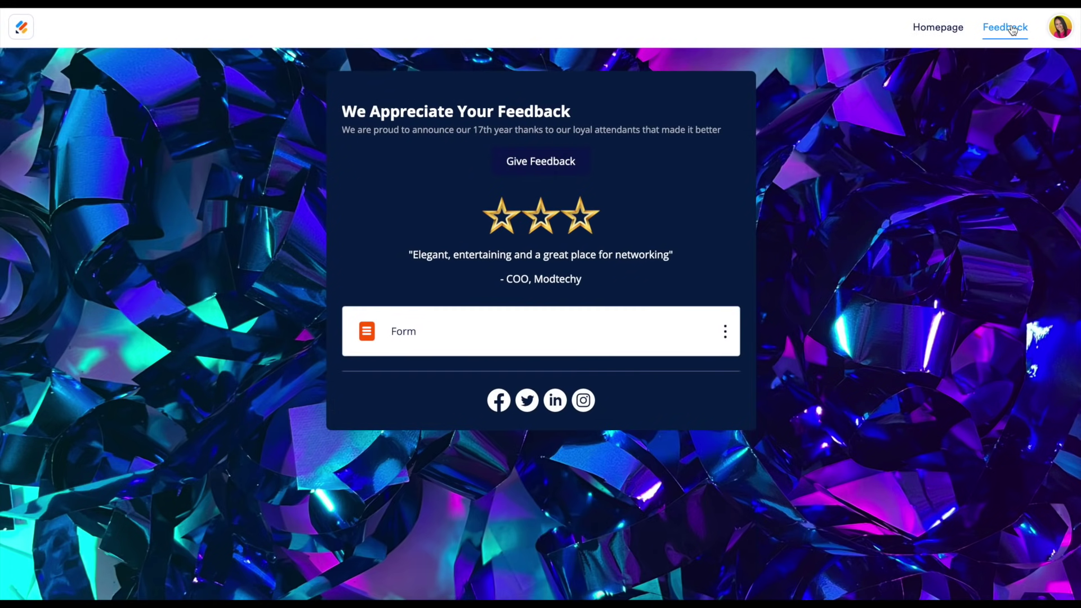